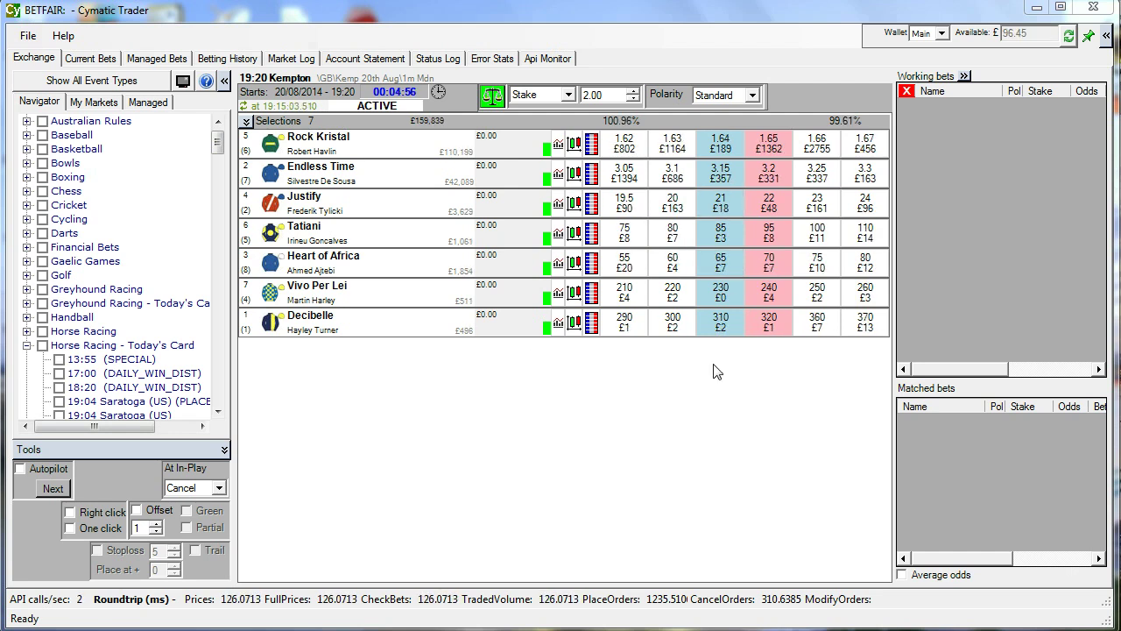
Open the 19:30 Southwell race in a new grid, reposition and narrow it, then close it
drag(218, 129, 221, 169)
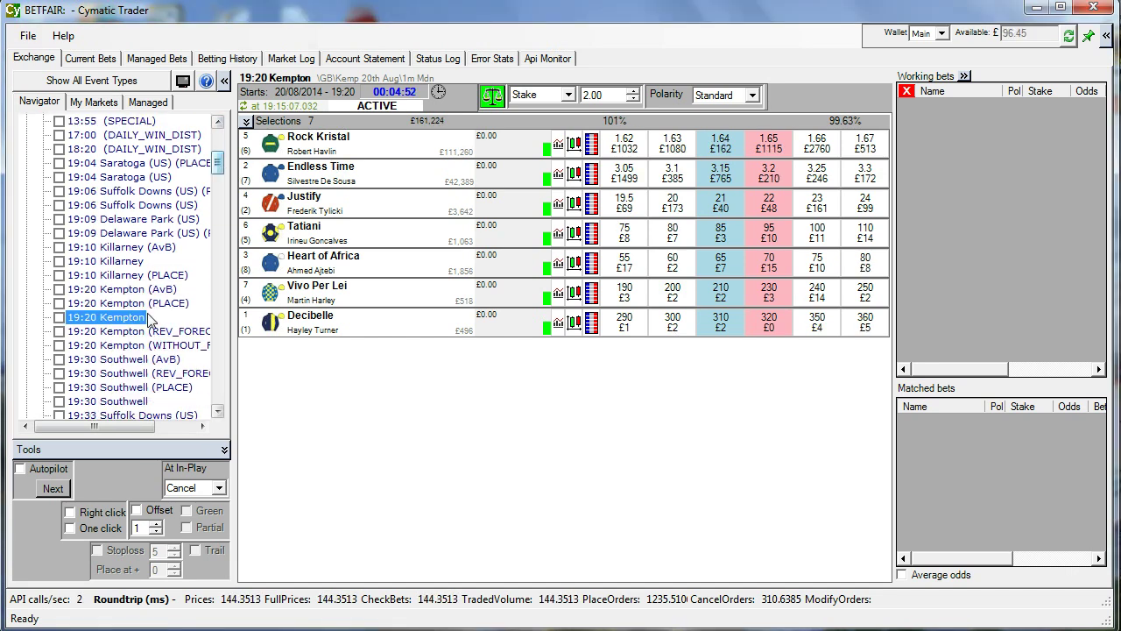
right_click(113, 402)
mouse_move(164, 447)
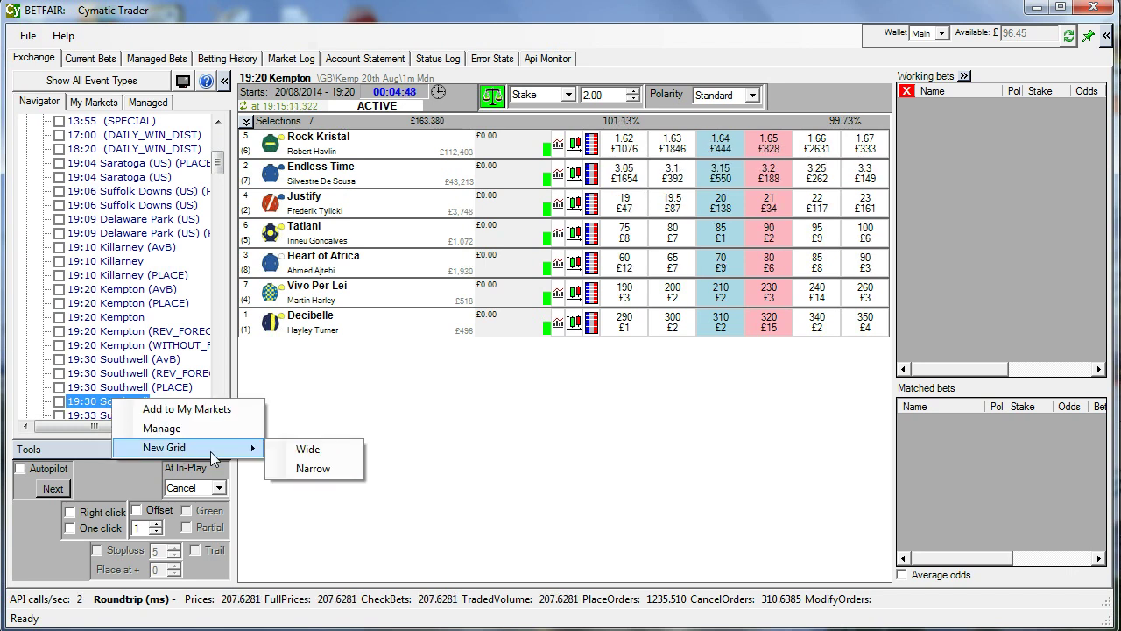
click(302, 447)
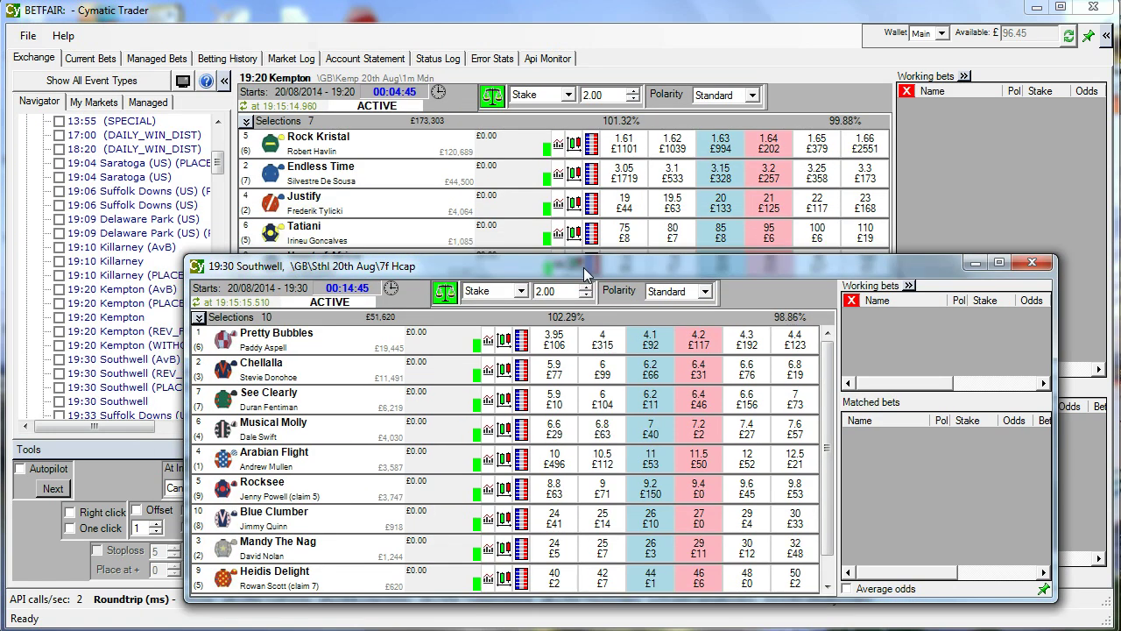
drag(487, 98, 574, 288)
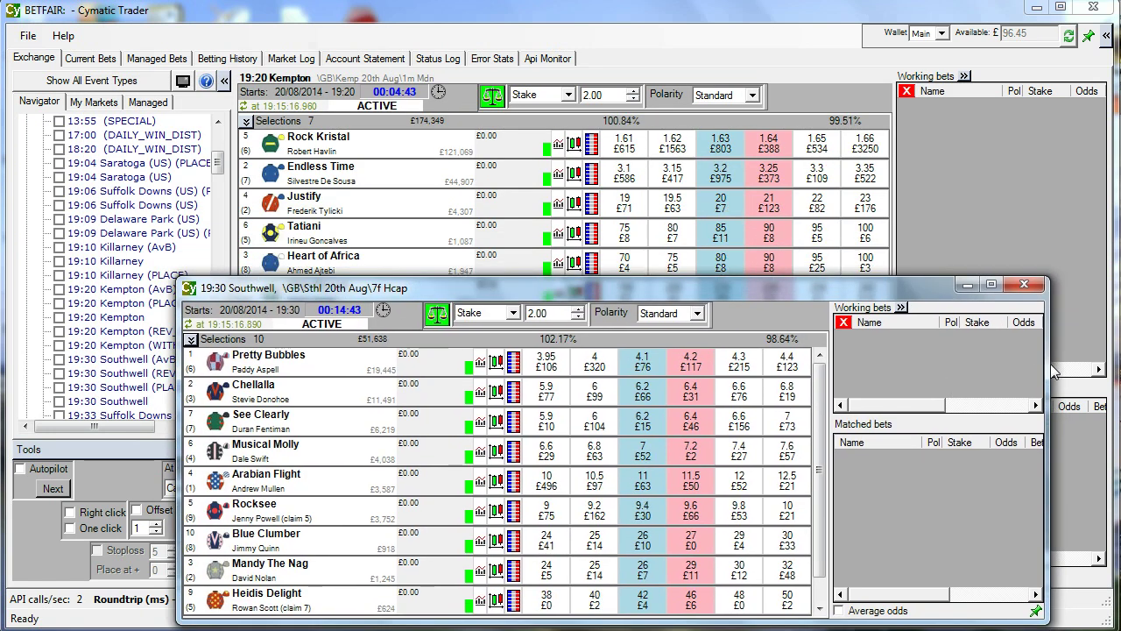
mouse_move(1044, 366)
mouse_down()
mouse_move(999, 352)
mouse_move(1111, 350)
mouse_up()
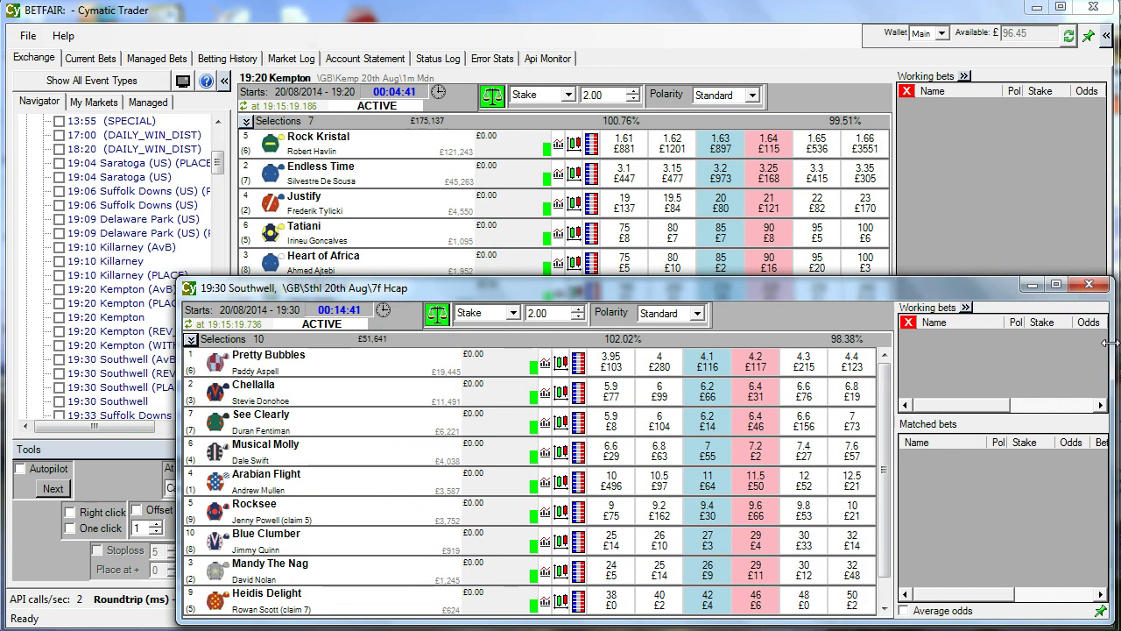
click(1092, 285)
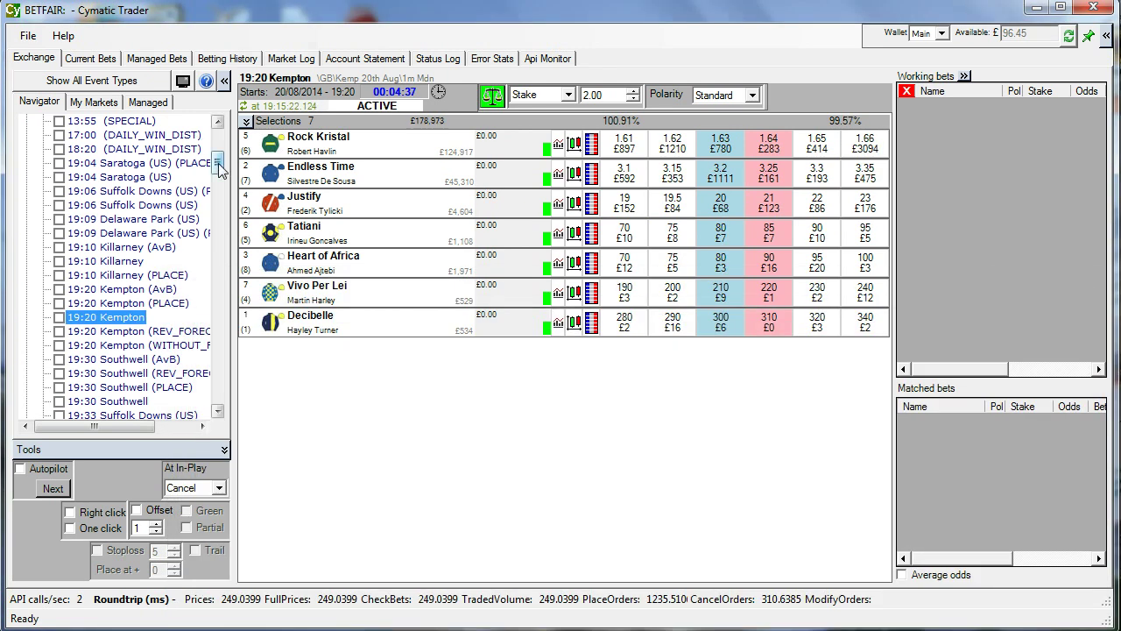
Check My Markets, then add the 19:40 Killarney race to My Markets from the navigator
drag(219, 173, 216, 139)
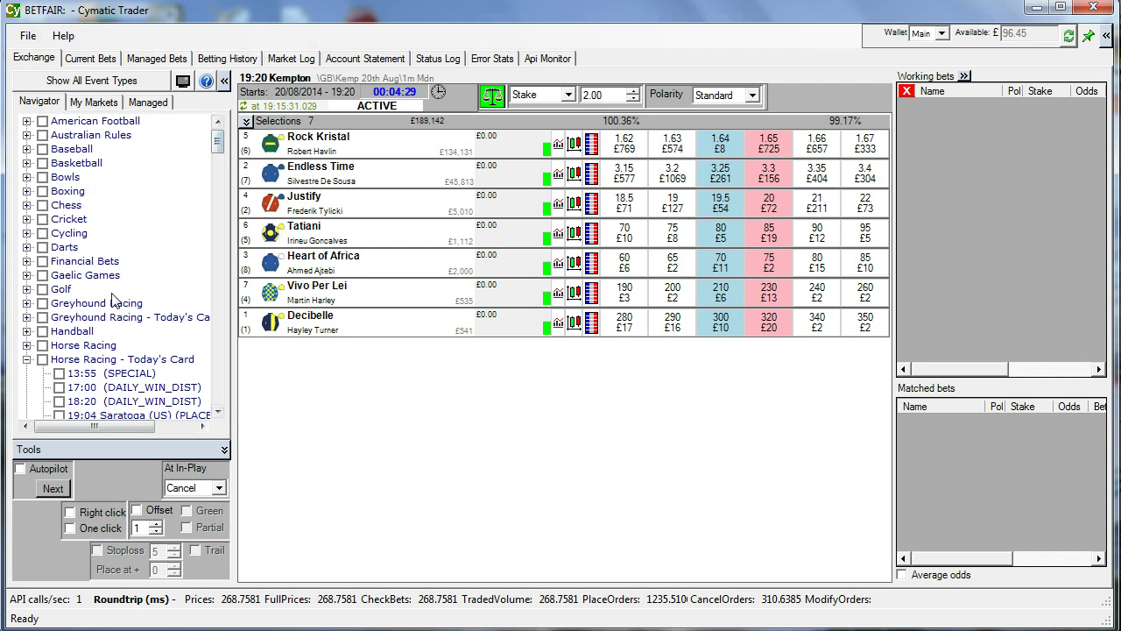
click(98, 103)
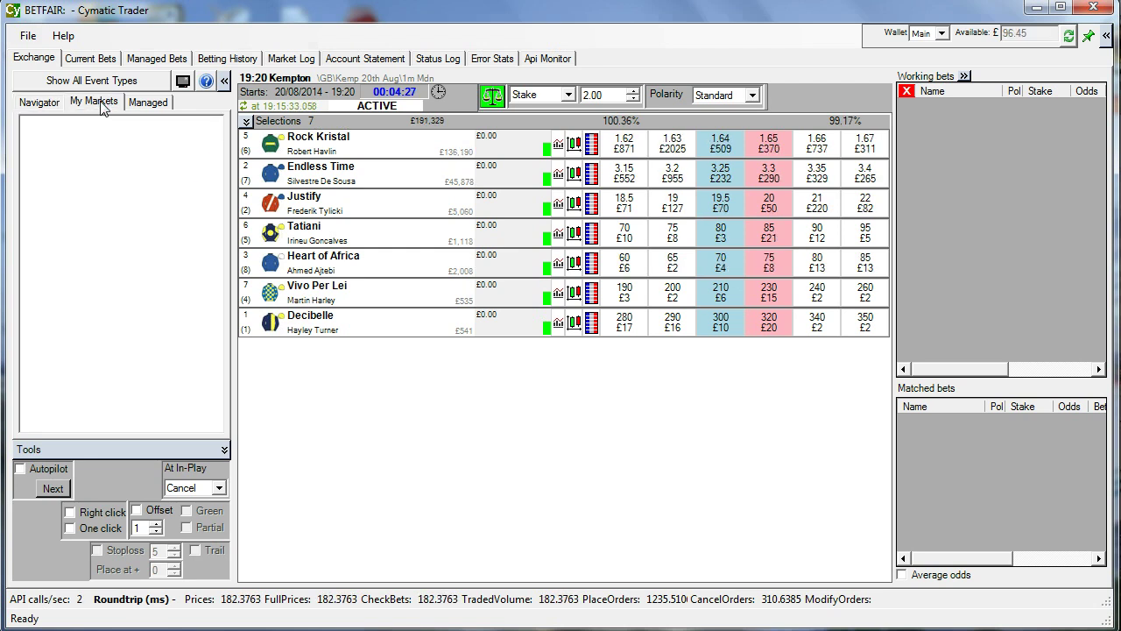
click(47, 103)
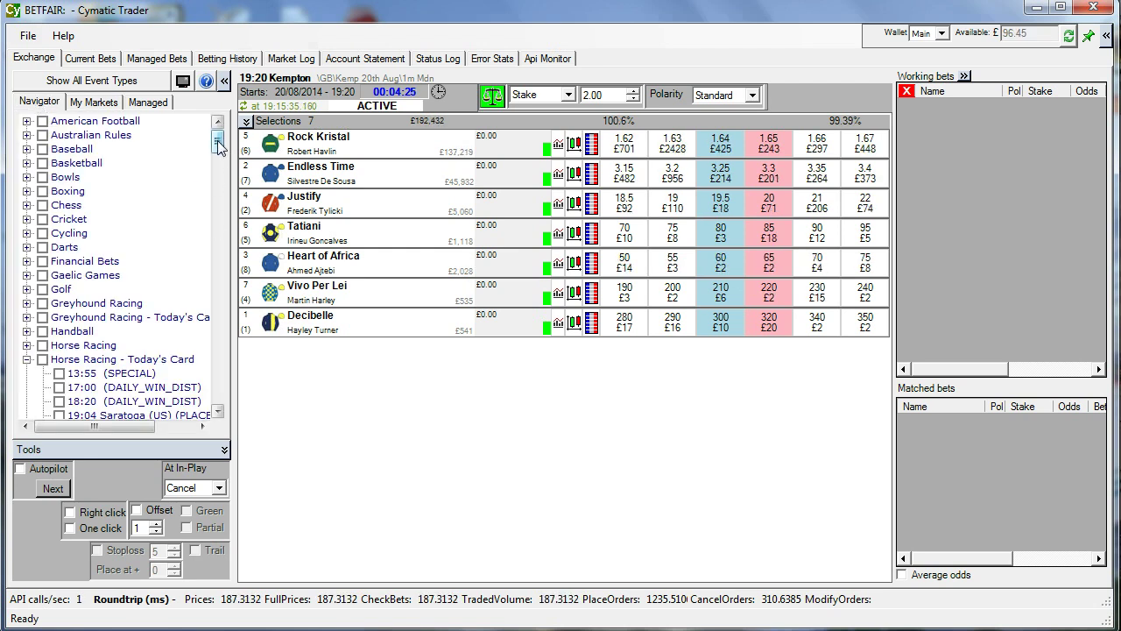
drag(217, 140, 218, 195)
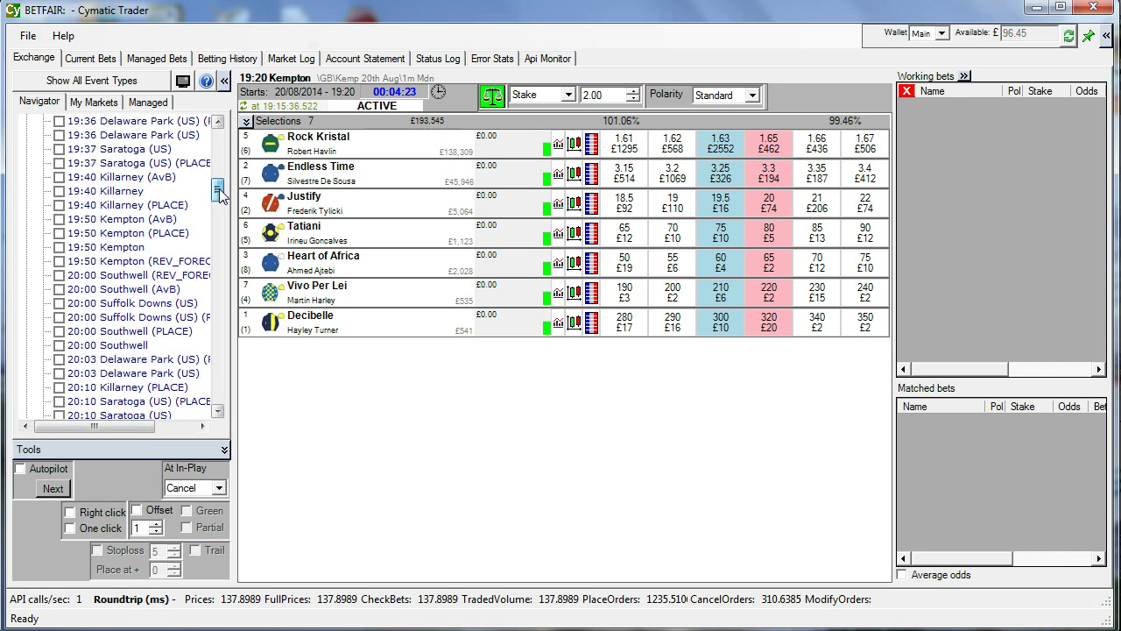
right_click(77, 195)
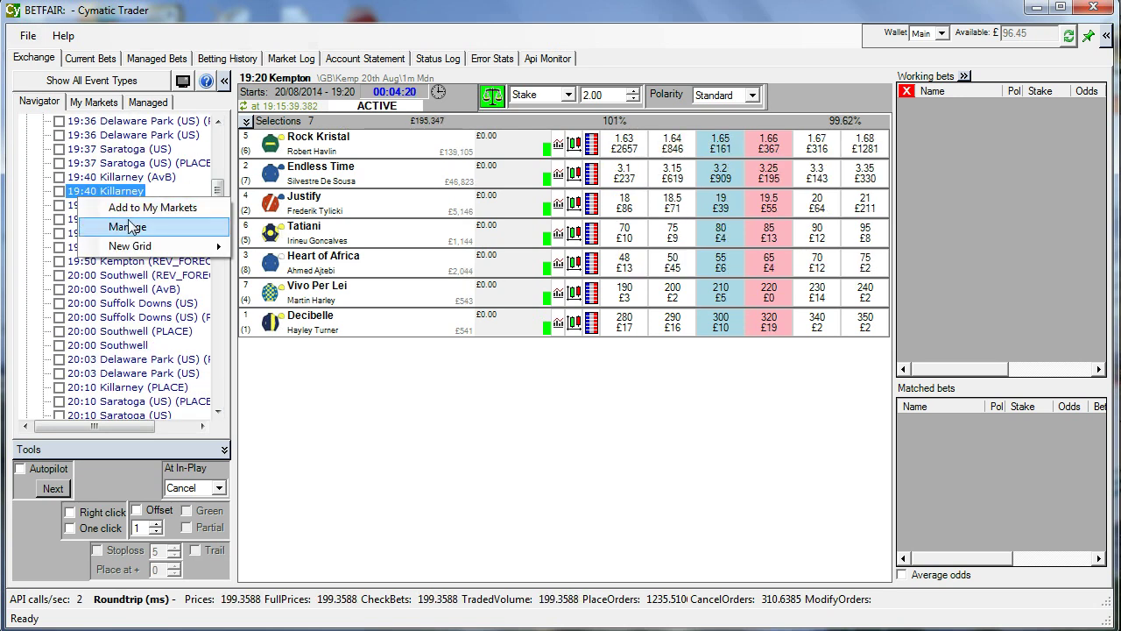
click(149, 208)
View My Markets with Horse Racing - Today's Card expanded, then show the Managed markets list
click(95, 102)
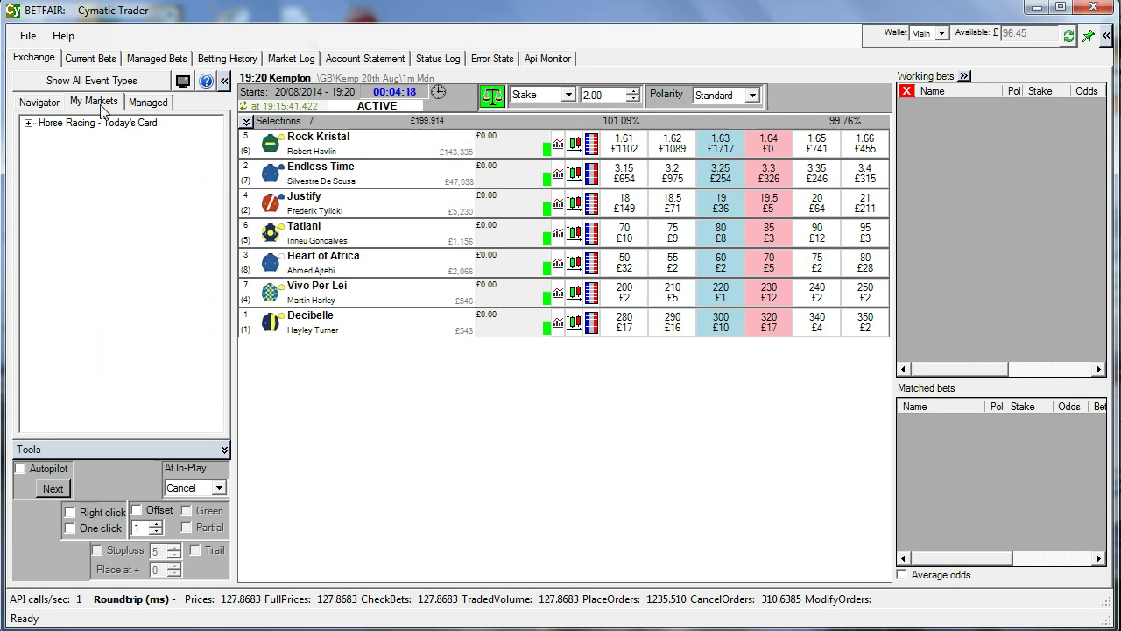
click(28, 123)
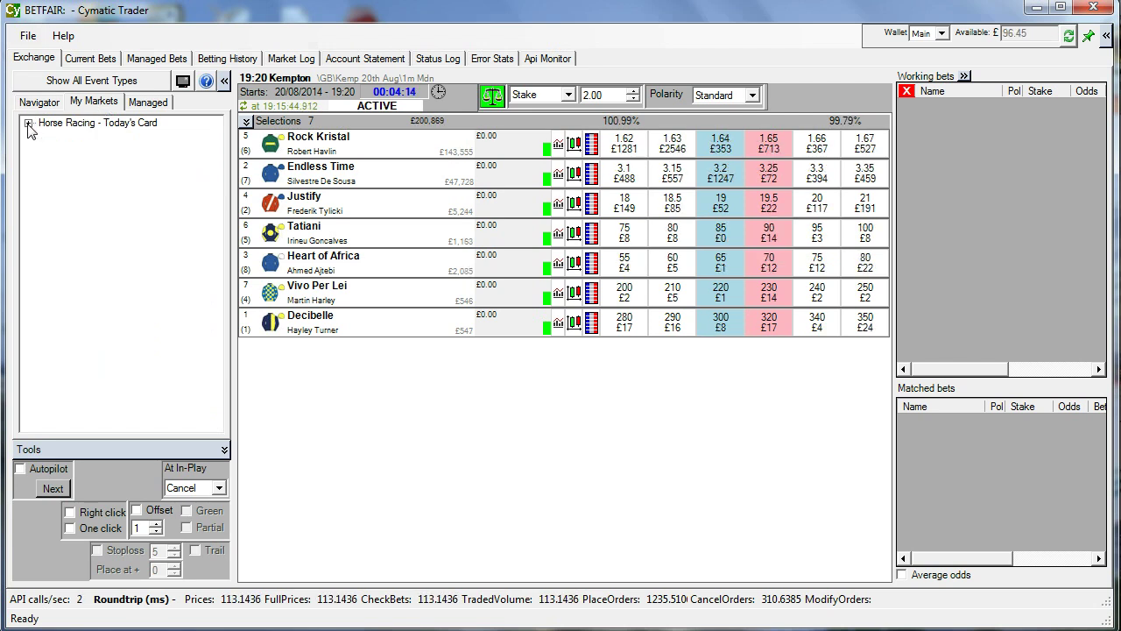
click(149, 103)
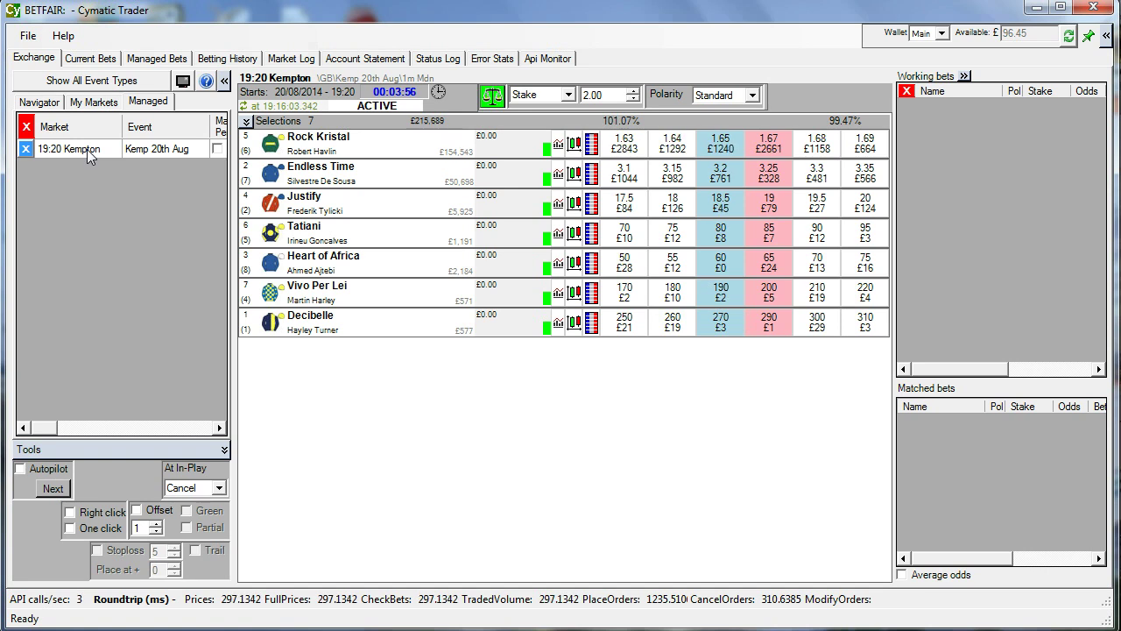
Switch back to the Navigator tree and scroll it up toward the top
click(56, 105)
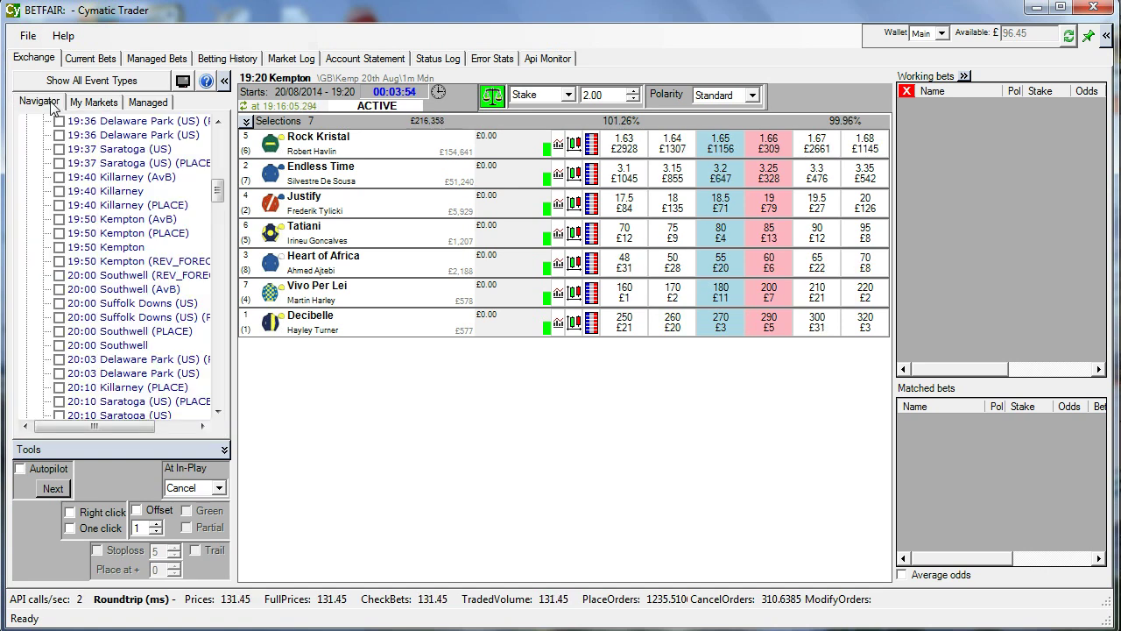
drag(218, 198, 222, 154)
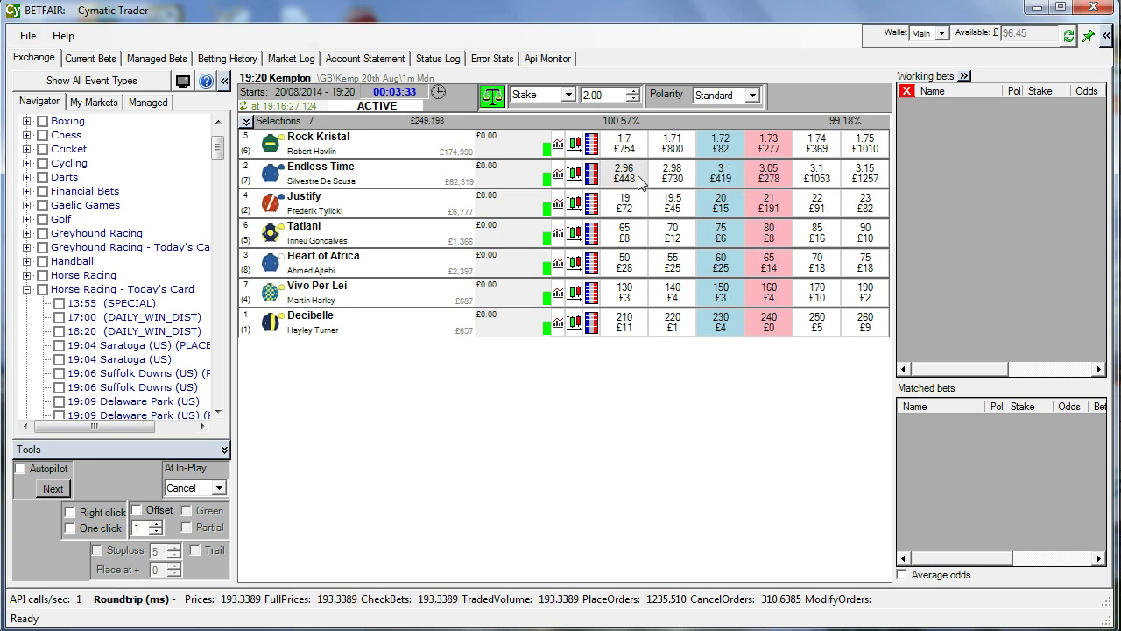
Open the Rock Kristal price ladder, move it right of the grid, and set scrolling to Automatically
click(592, 144)
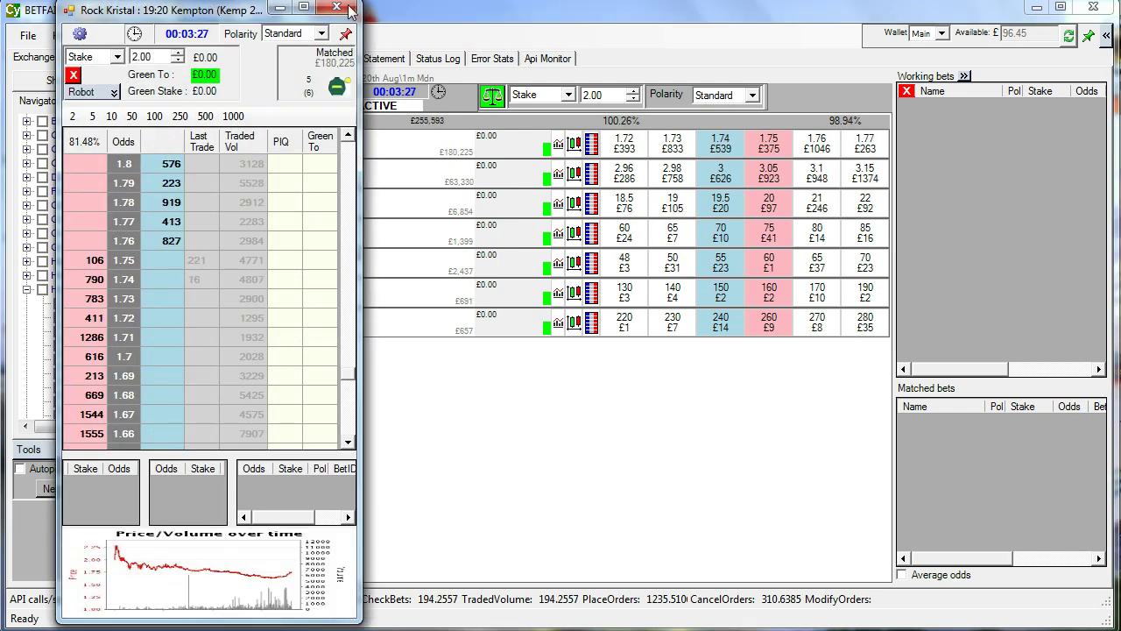
drag(203, 16, 950, 31)
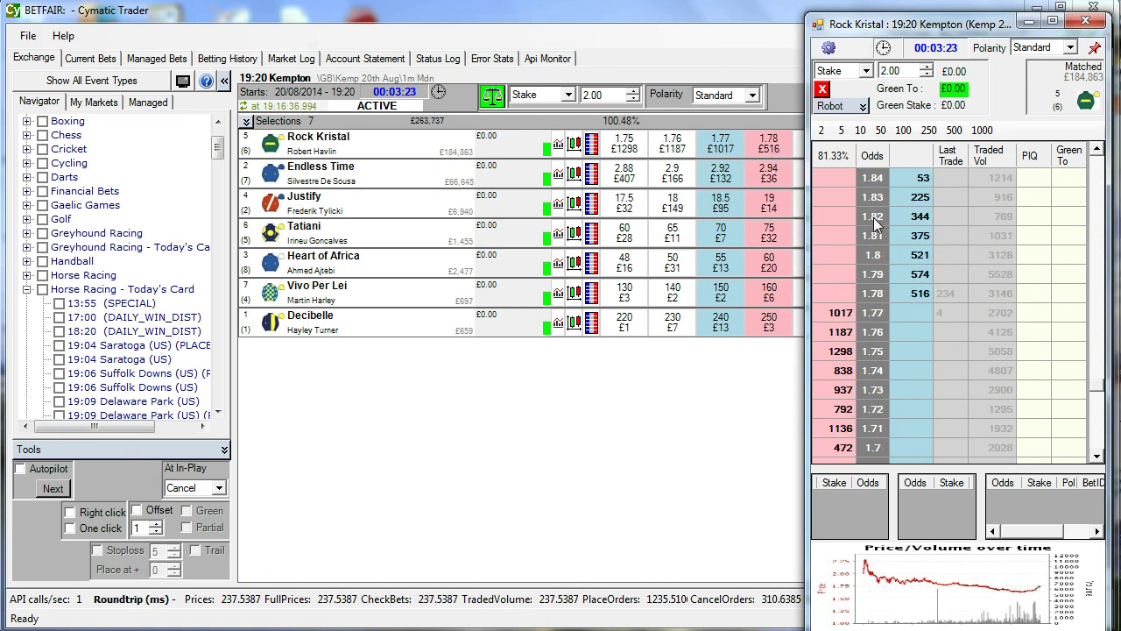
click(826, 48)
mouse_move(867, 86)
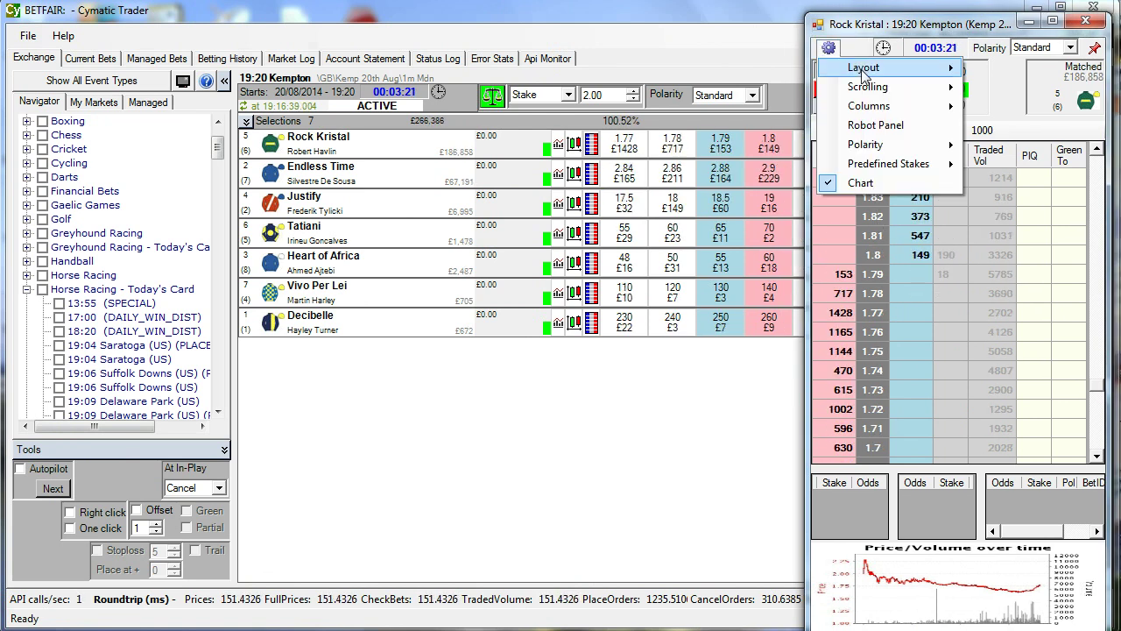
click(1025, 88)
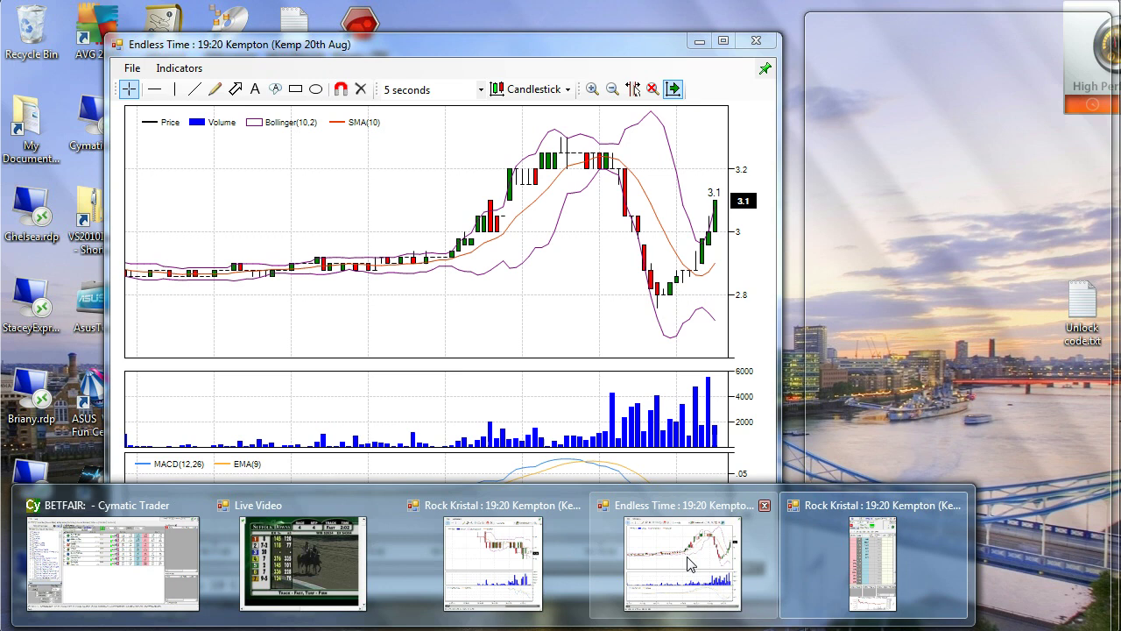
Draw a snapped, downward trend line along the lows of the Endless Time chart, then close it
click(688, 563)
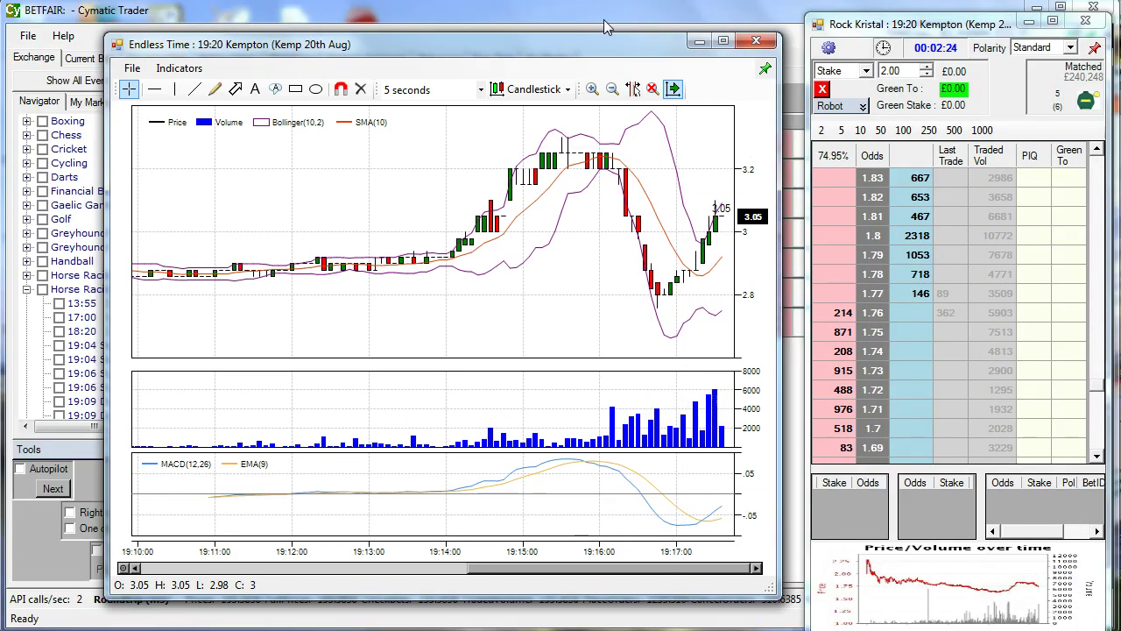
mouse_move(612, 45)
mouse_down()
mouse_move(600, 153)
mouse_move(600, 127)
mouse_up()
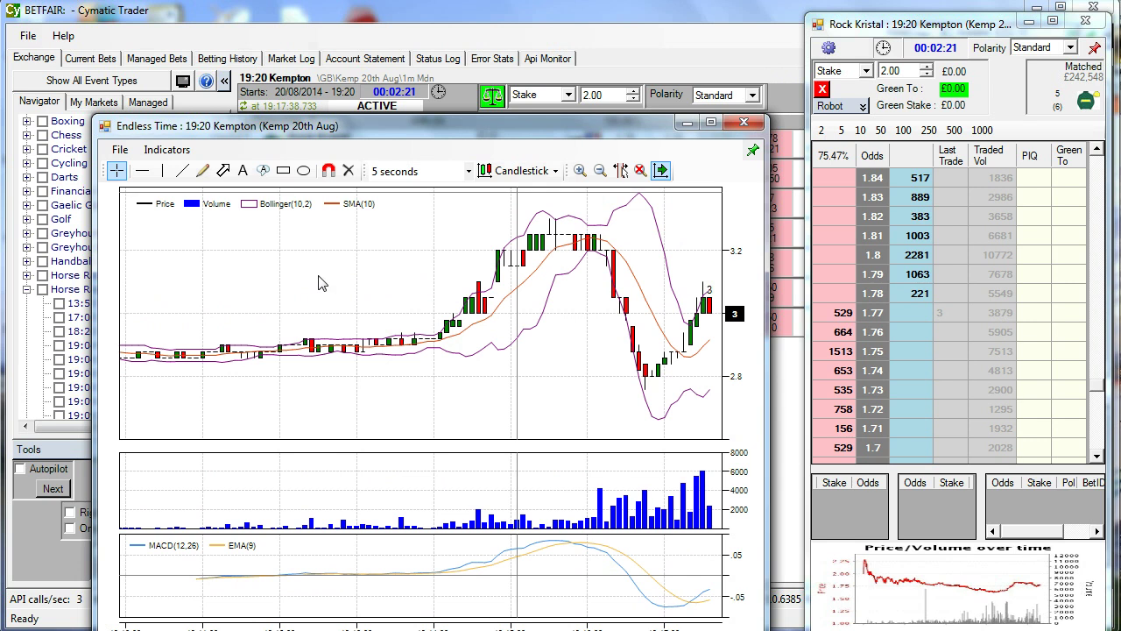
click(182, 172)
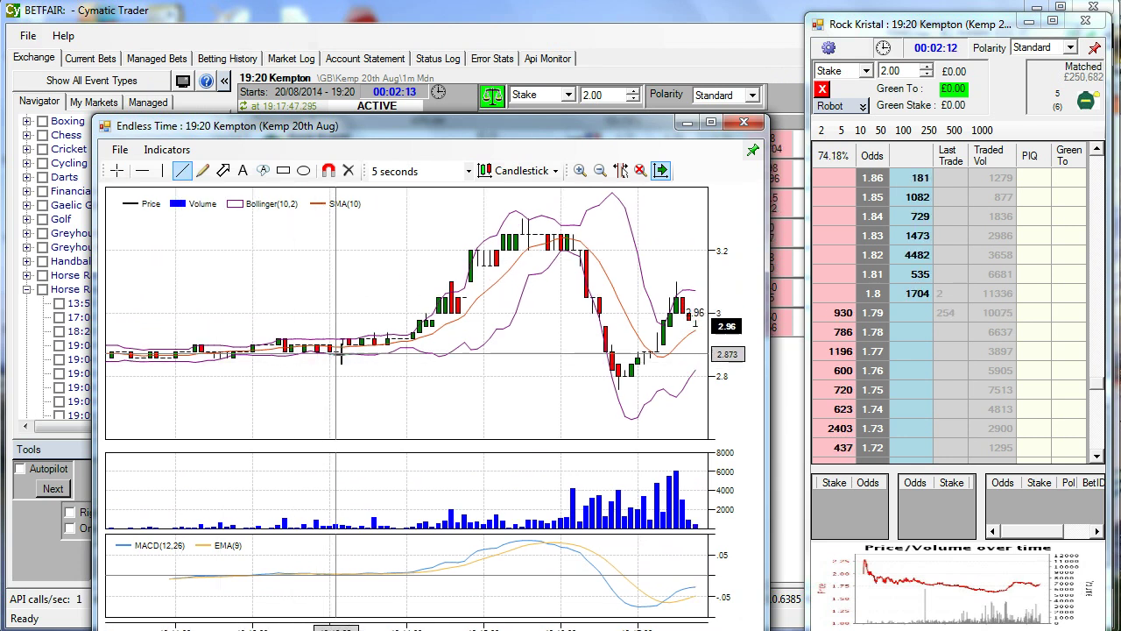
click(328, 170)
drag(335, 350, 451, 313)
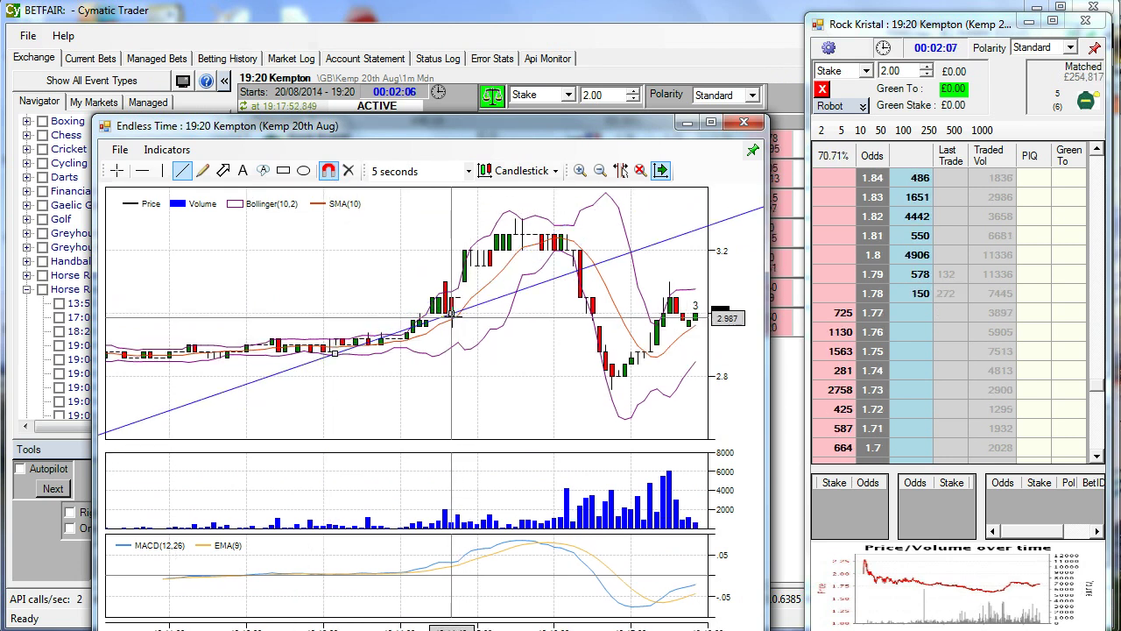
drag(451, 314, 613, 396)
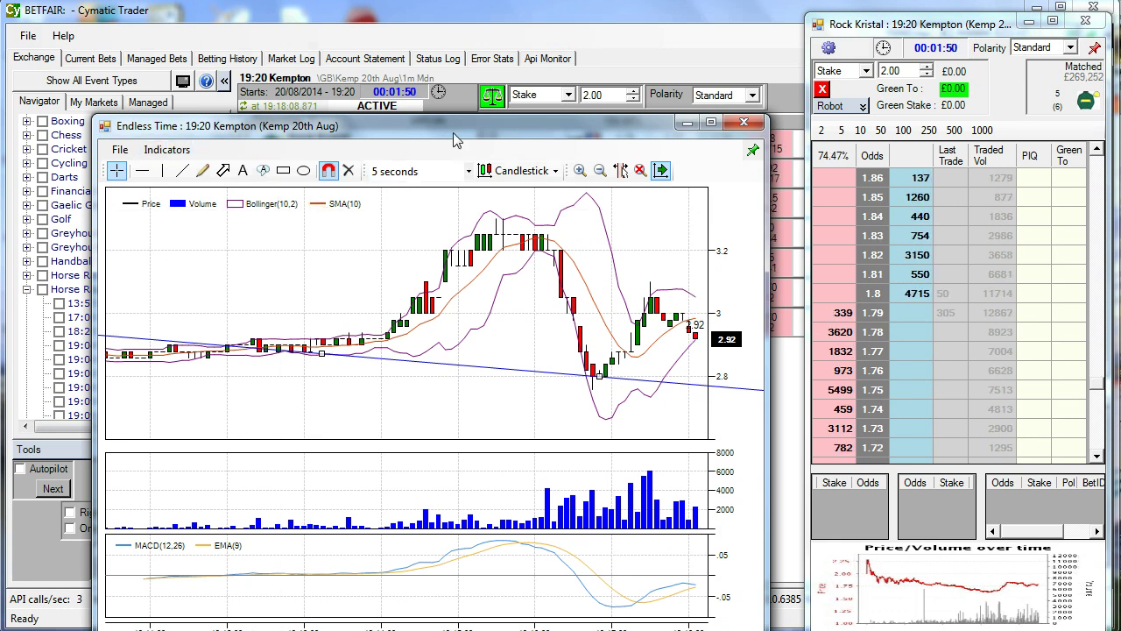
drag(461, 138, 486, 62)
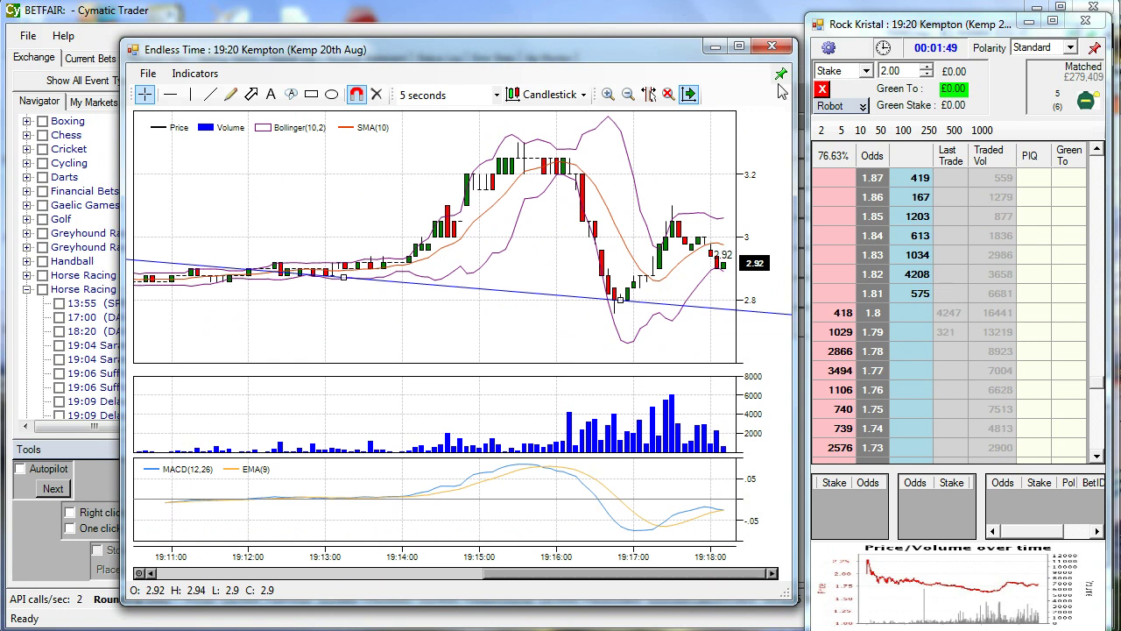
click(769, 49)
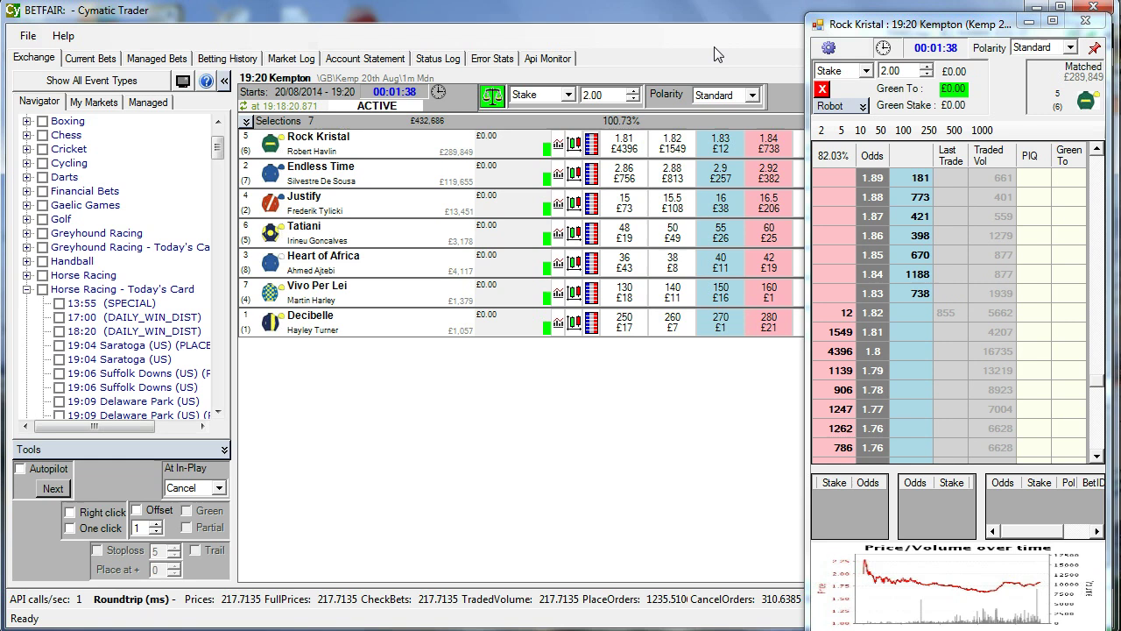
Turn on offset, set the stake to £3.00, and back Rock Kristal at 1.83
click(136, 512)
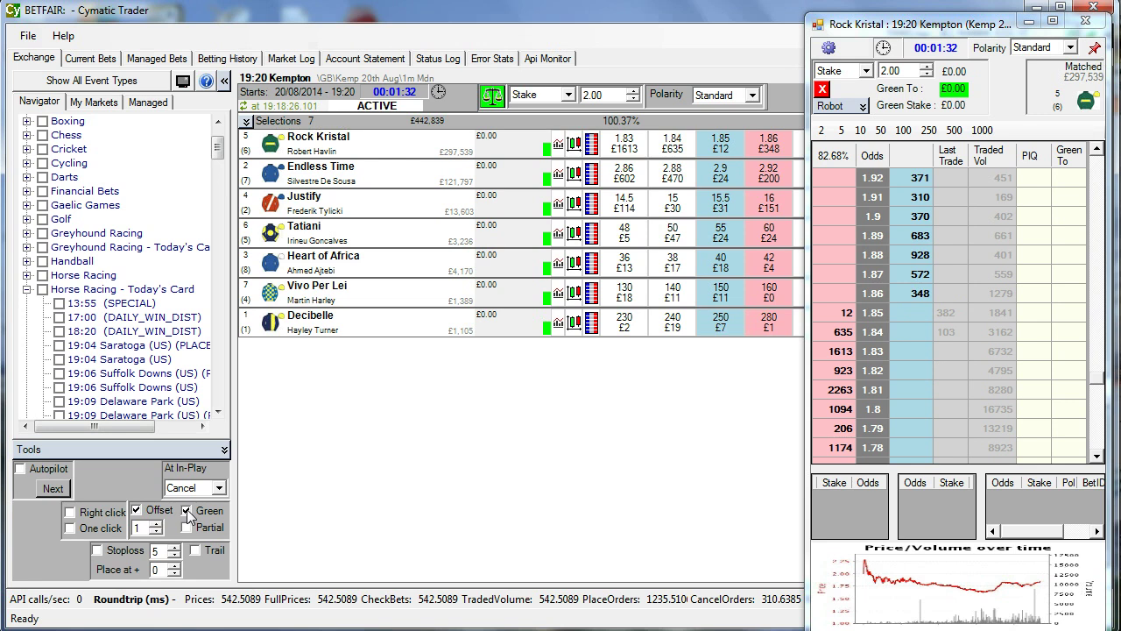
click(927, 66)
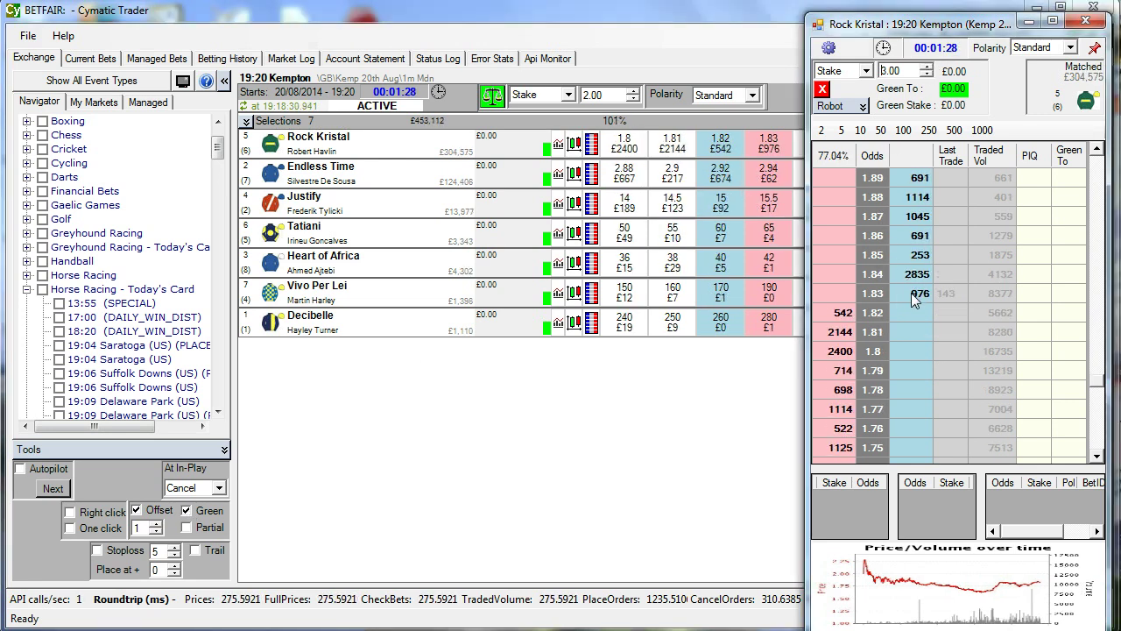
click(911, 293)
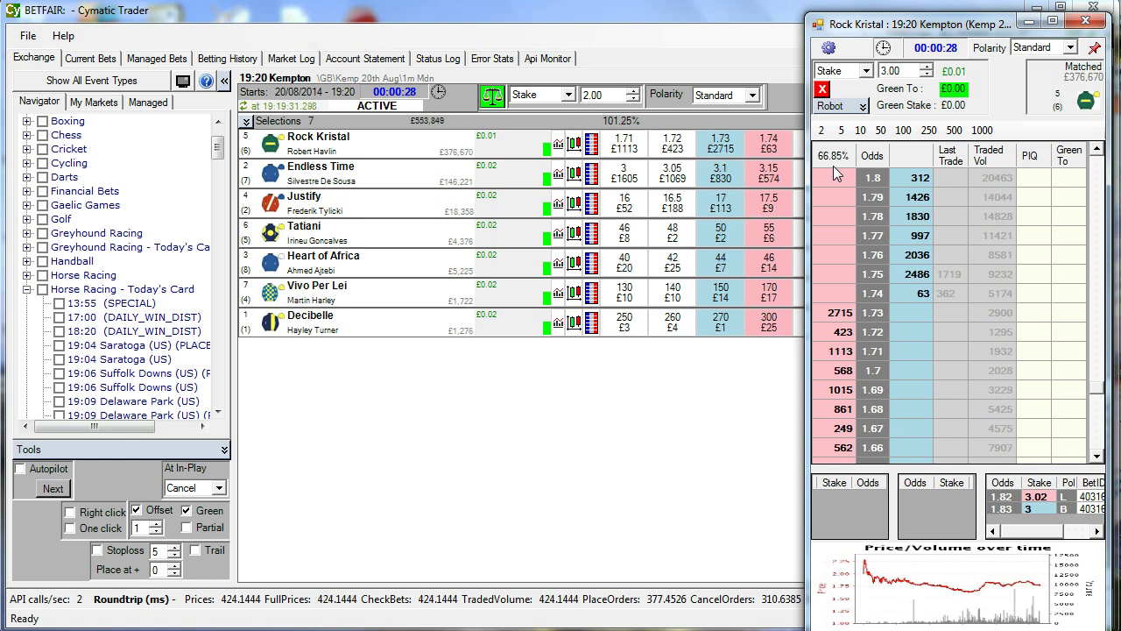
click(548, 61)
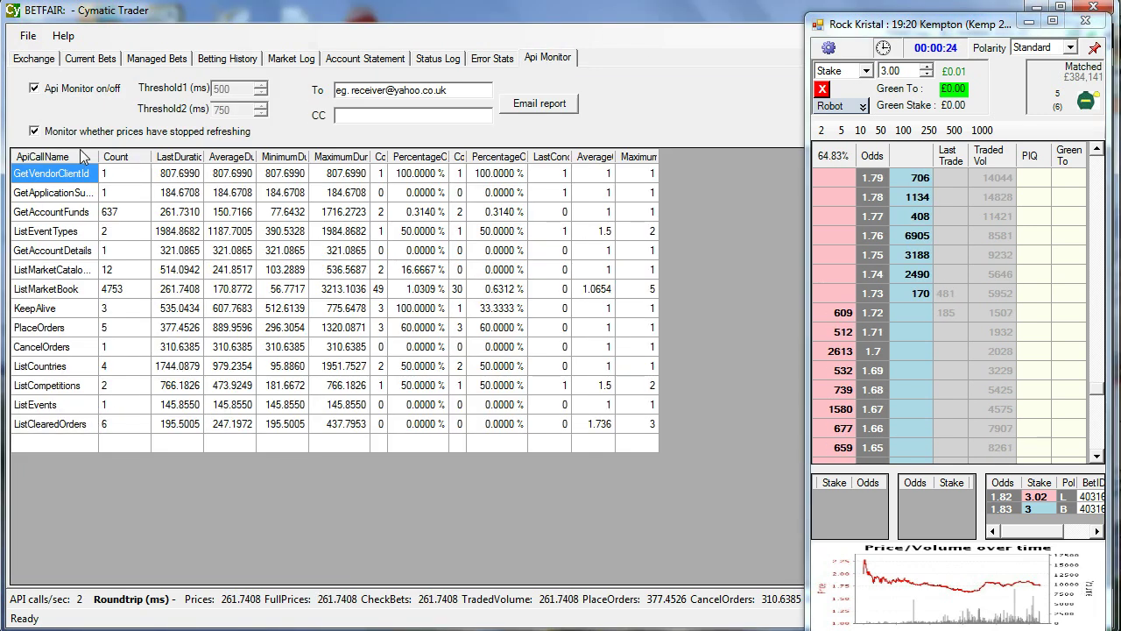
drag(98, 155, 118, 156)
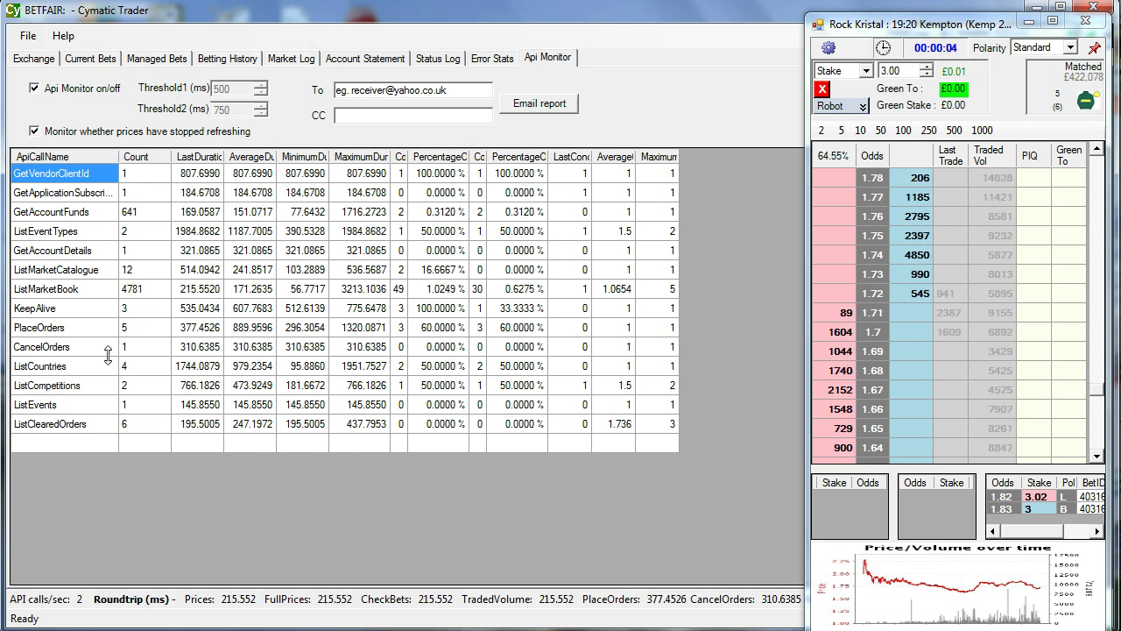
click(33, 61)
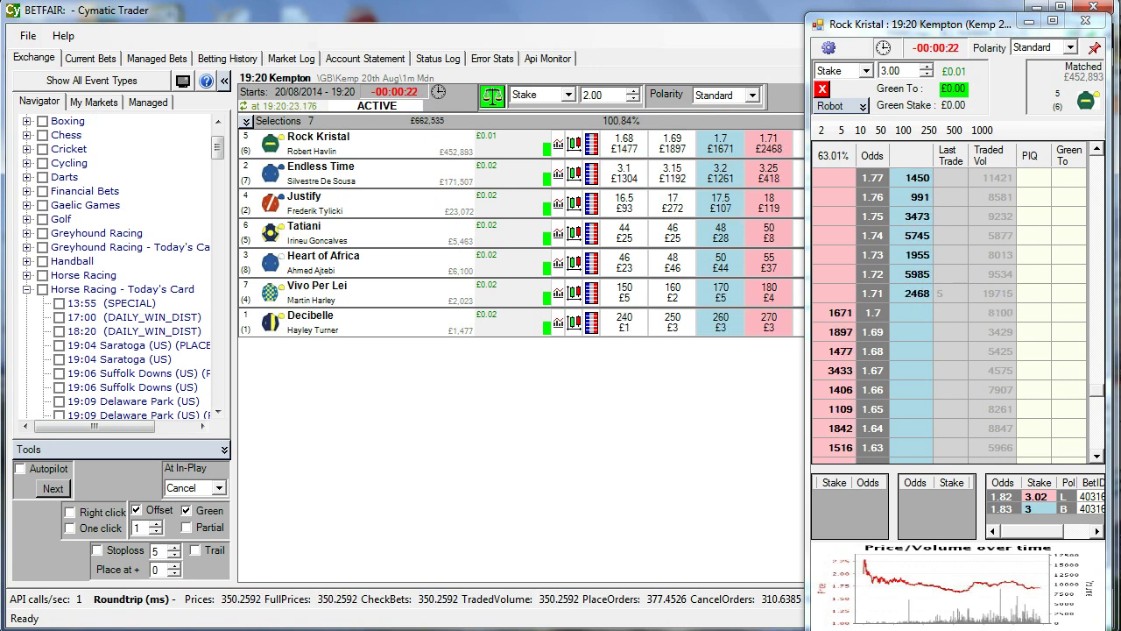
click(328, 549)
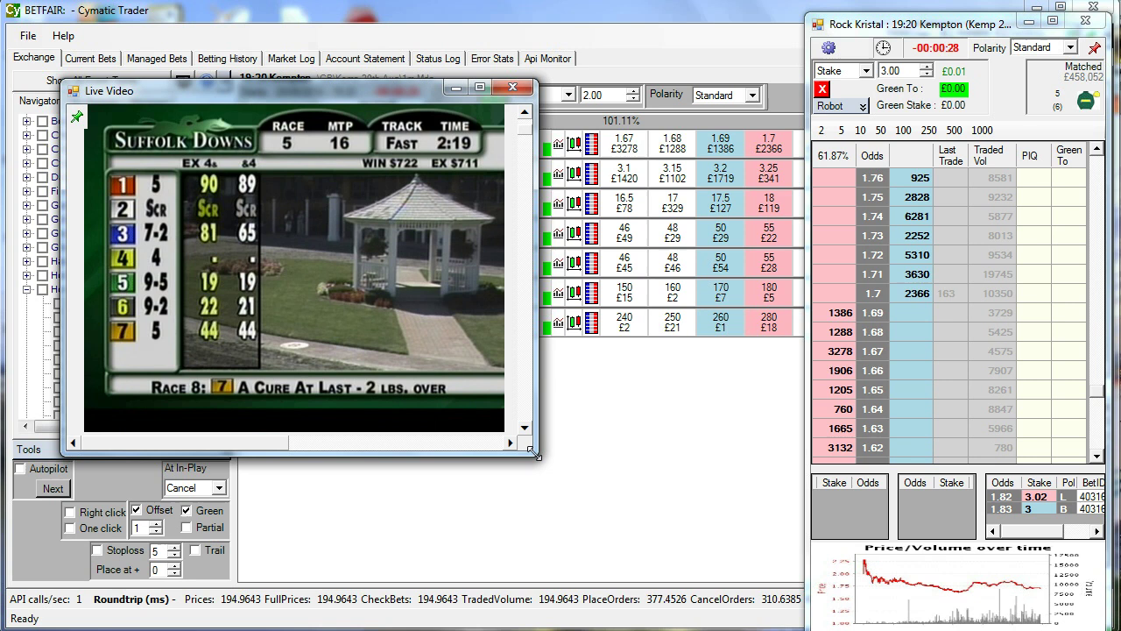
drag(390, 92, 627, 132)
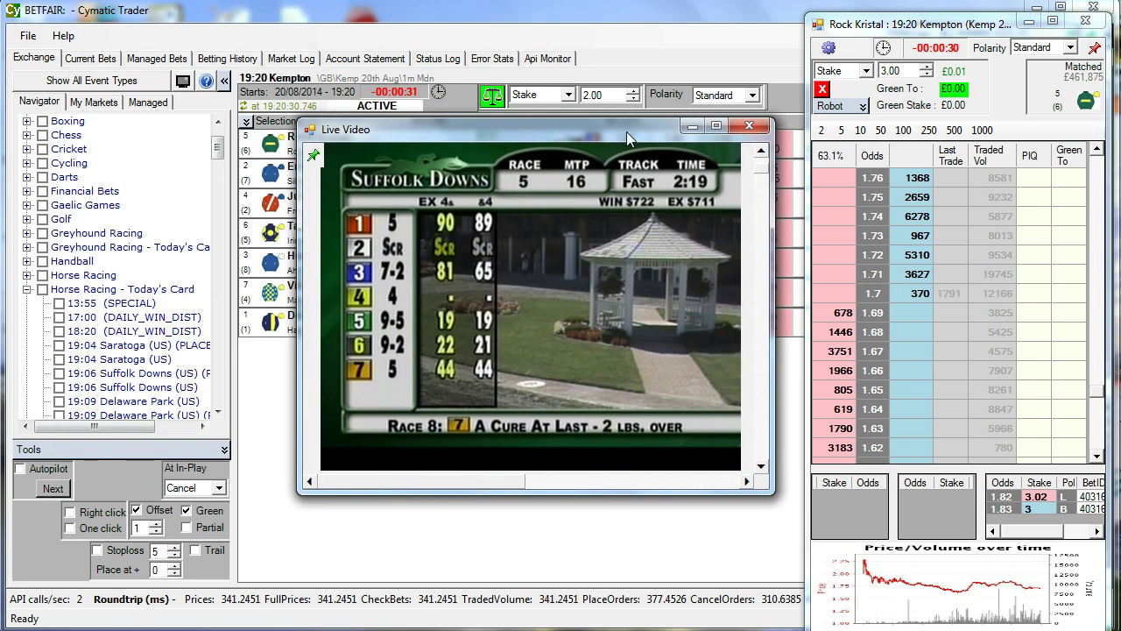
drag(768, 493, 742, 476)
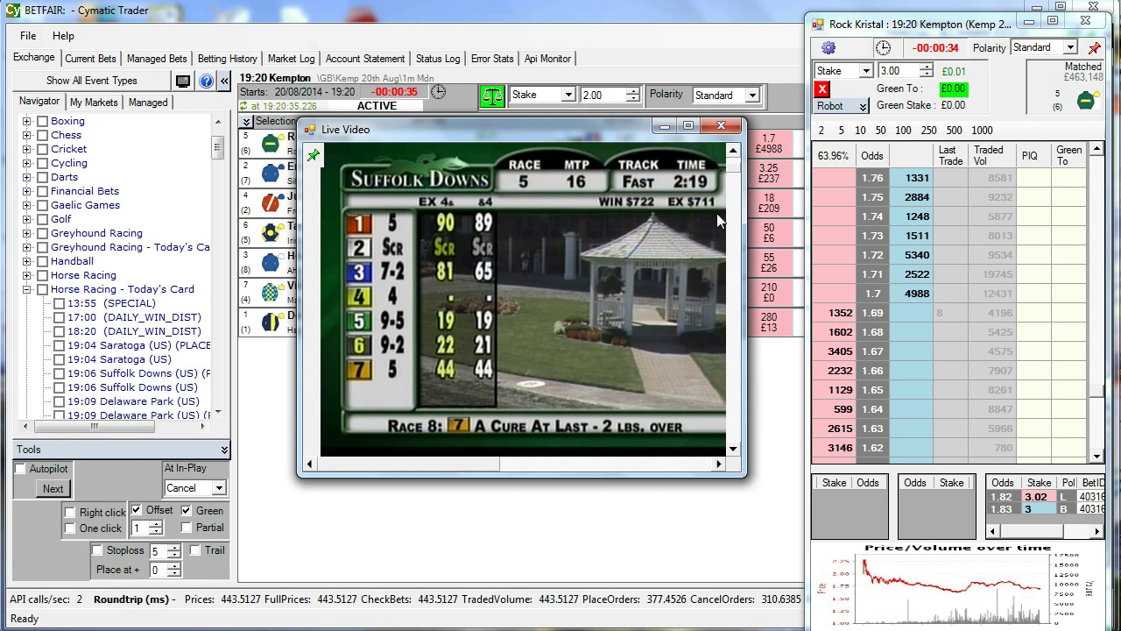
drag(745, 231, 905, 249)
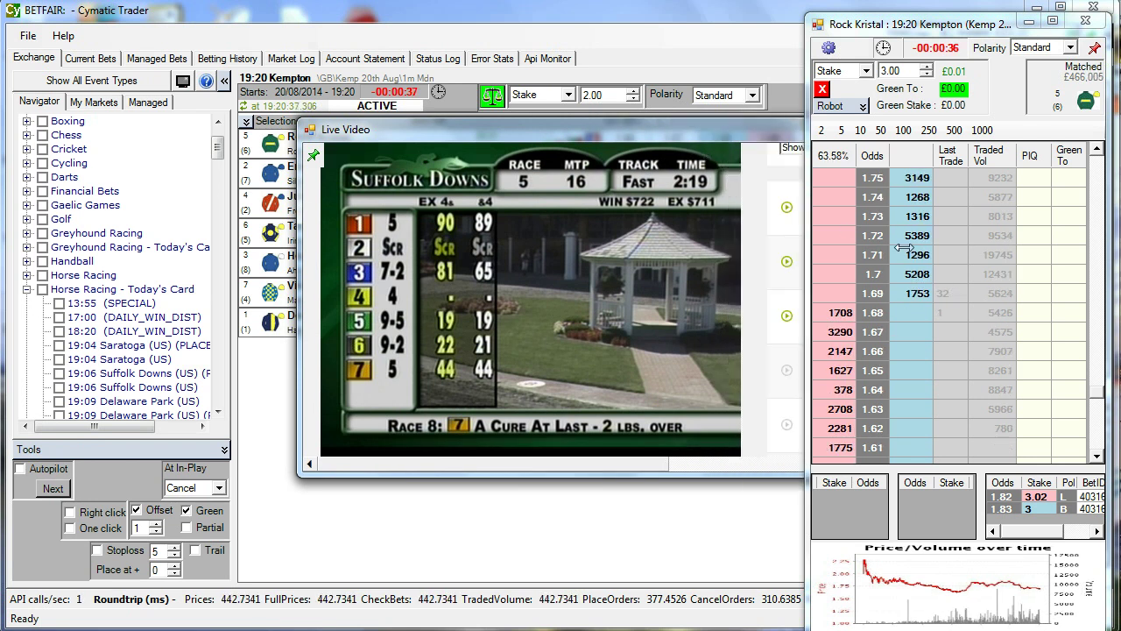
drag(612, 128, 350, 91)
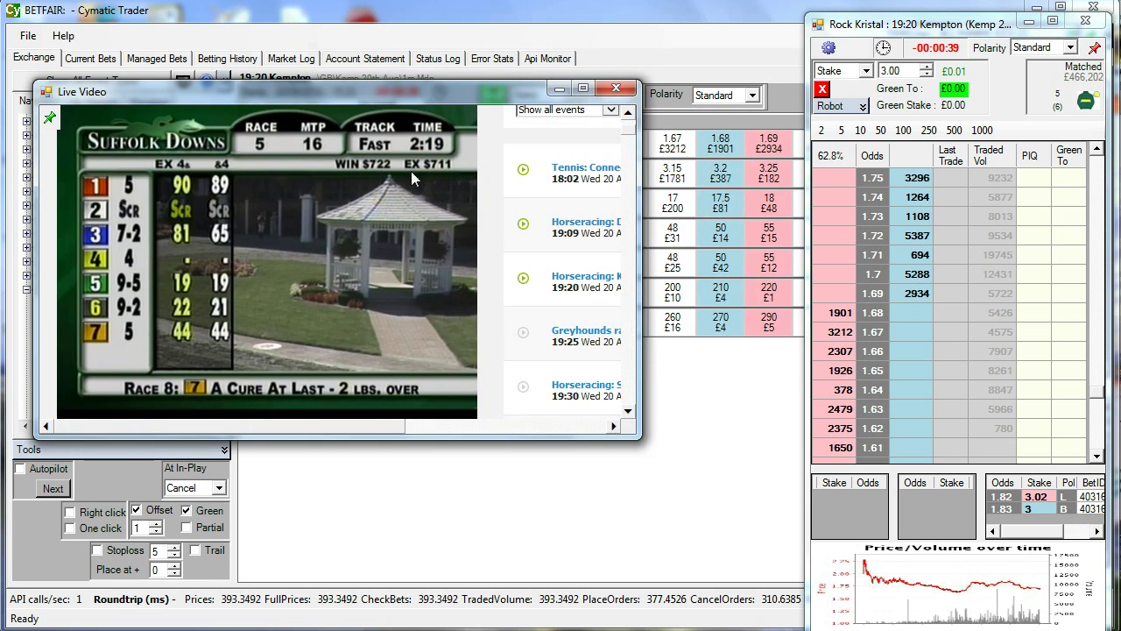
drag(639, 278, 779, 279)
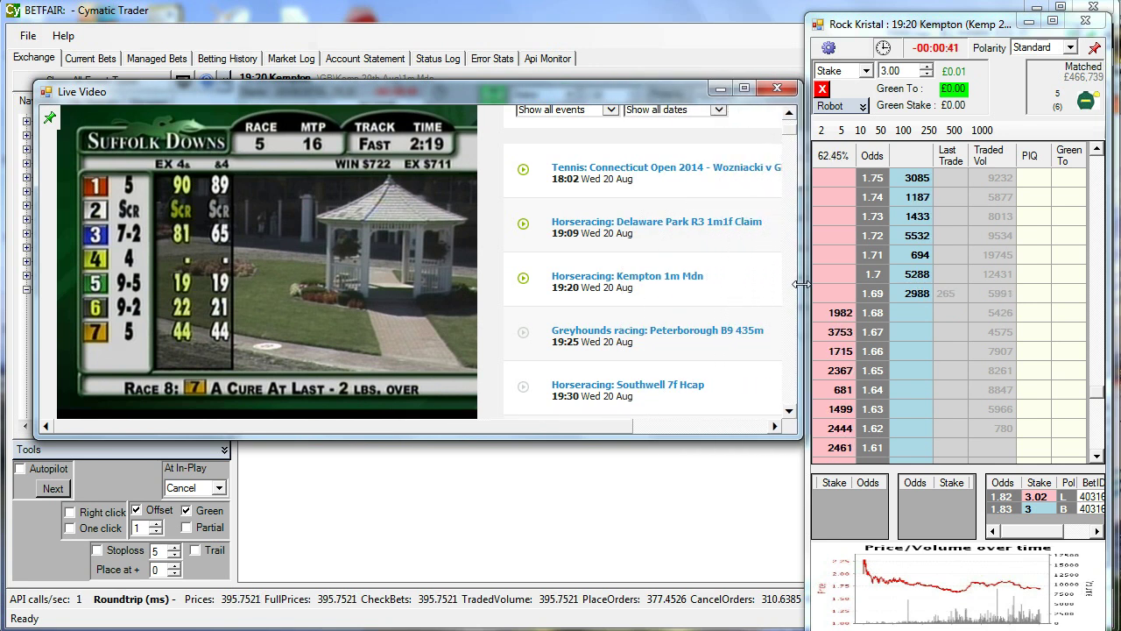
click(718, 166)
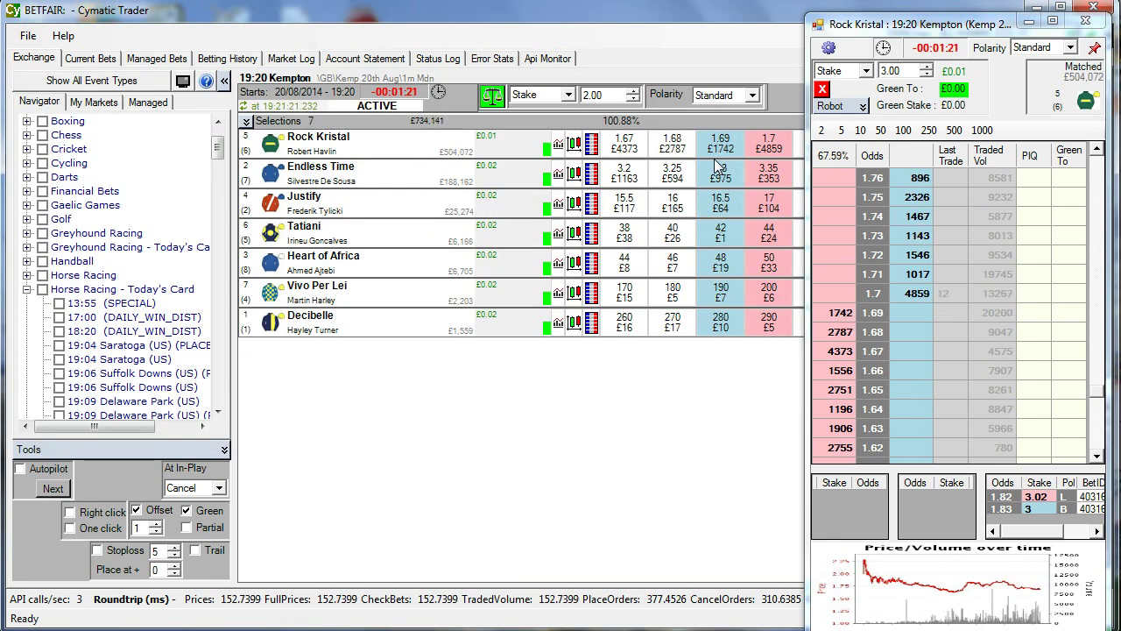